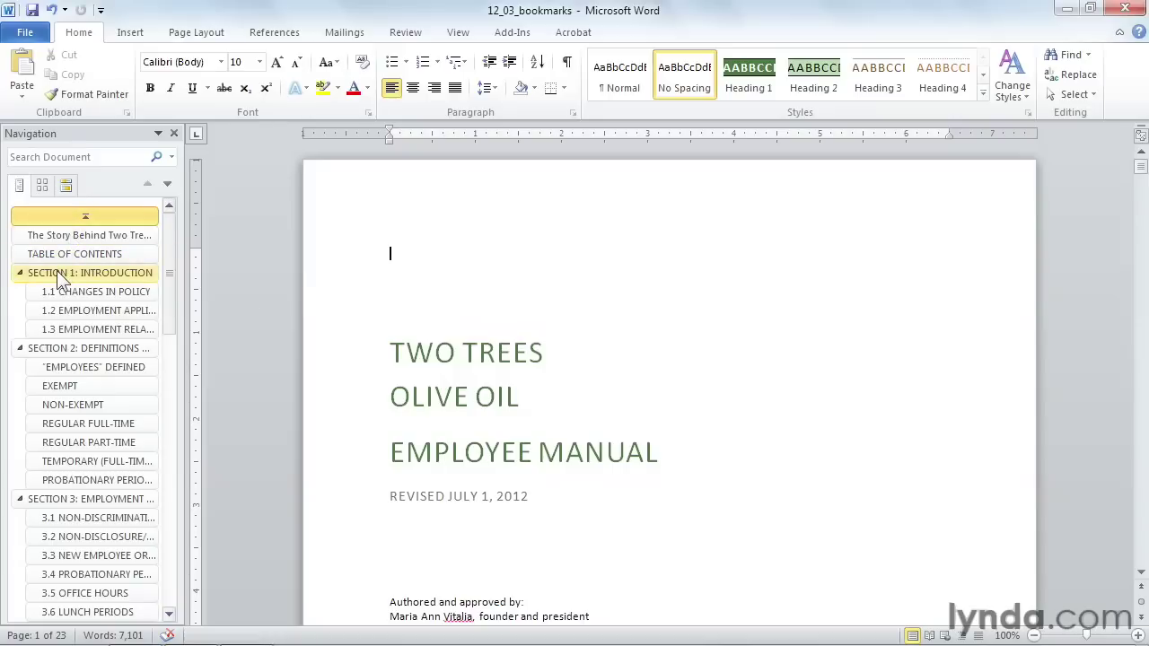
Step: Add a bookmark named Introduction at the Section 1: Introduction heading
click(458, 34)
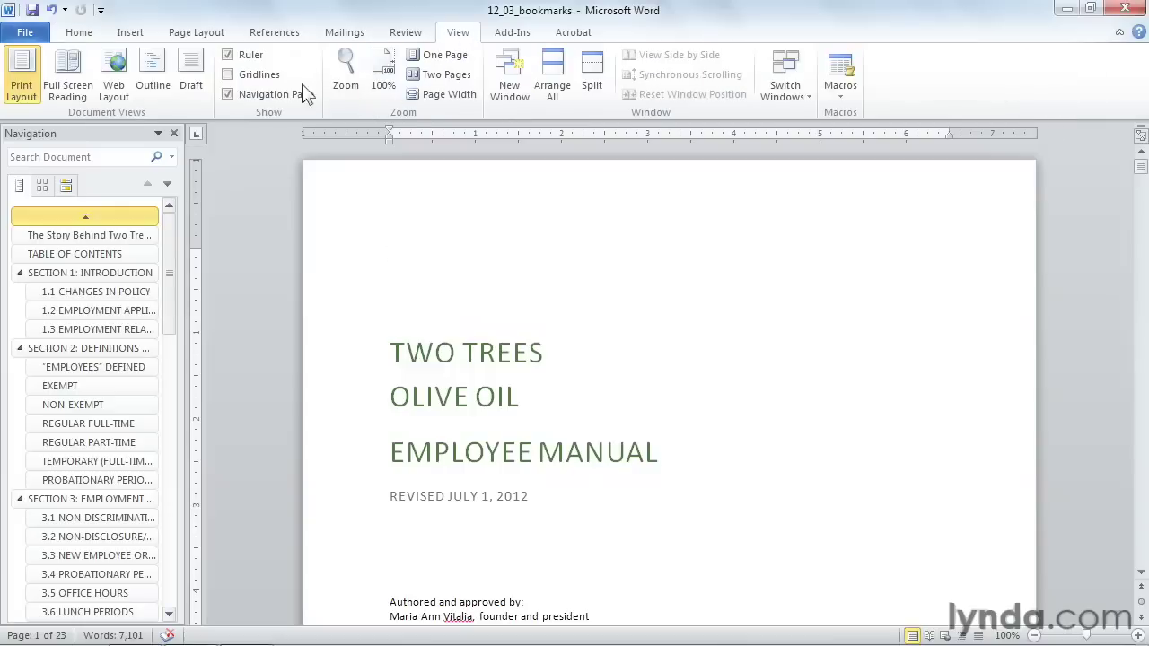
click(229, 95)
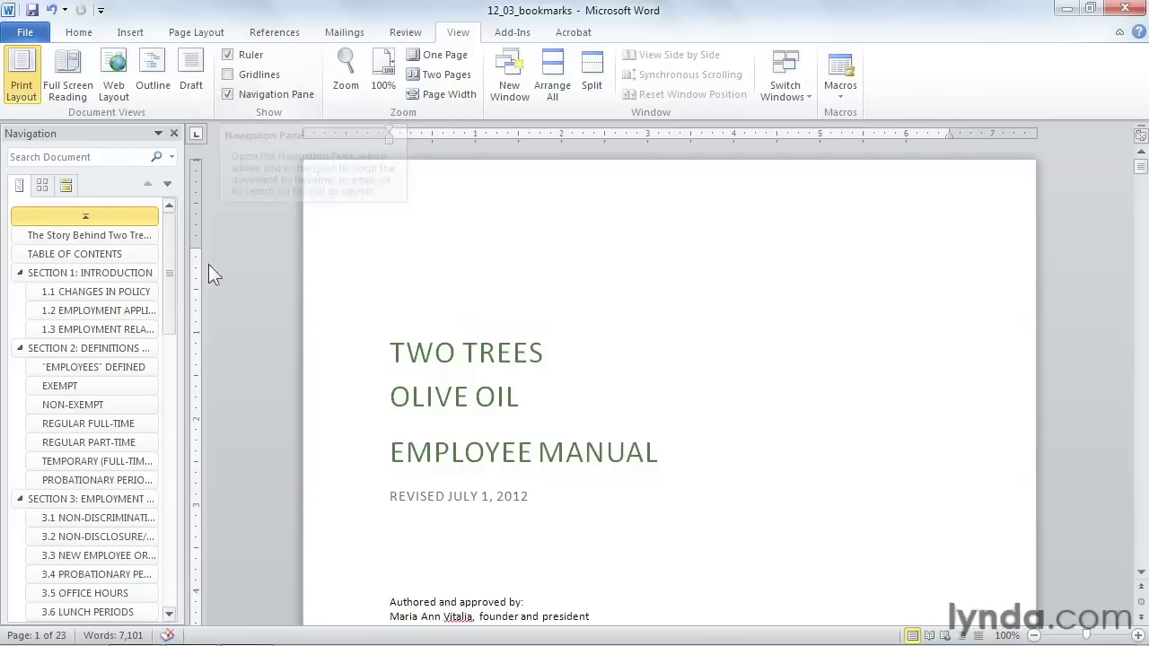
click(58, 272)
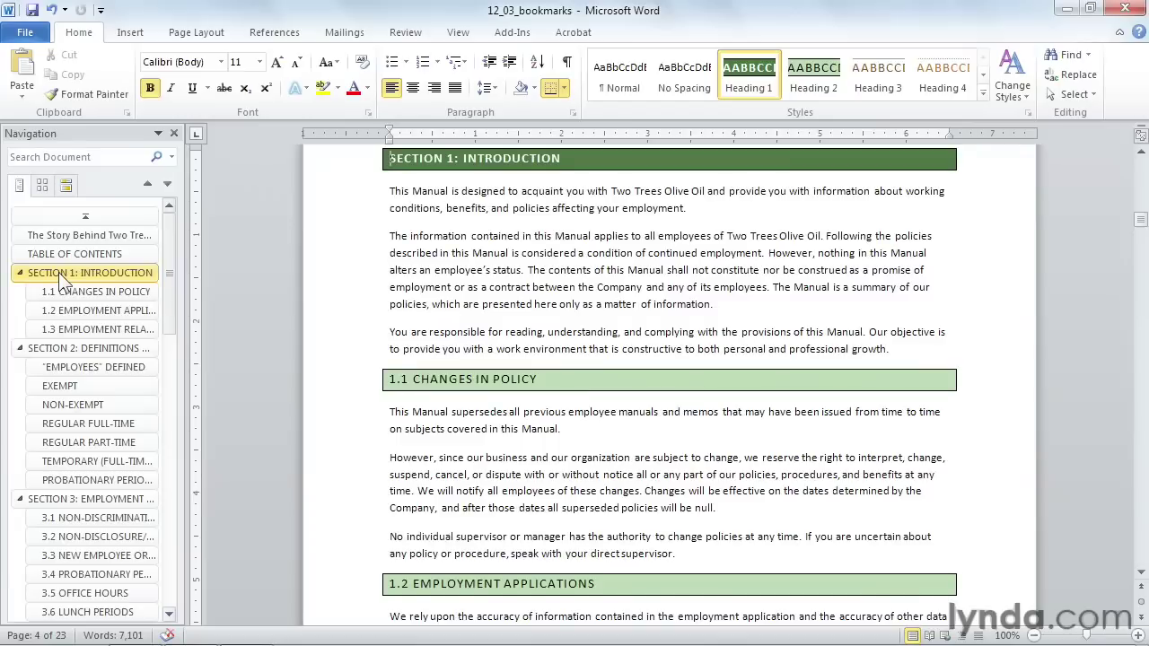
click(130, 33)
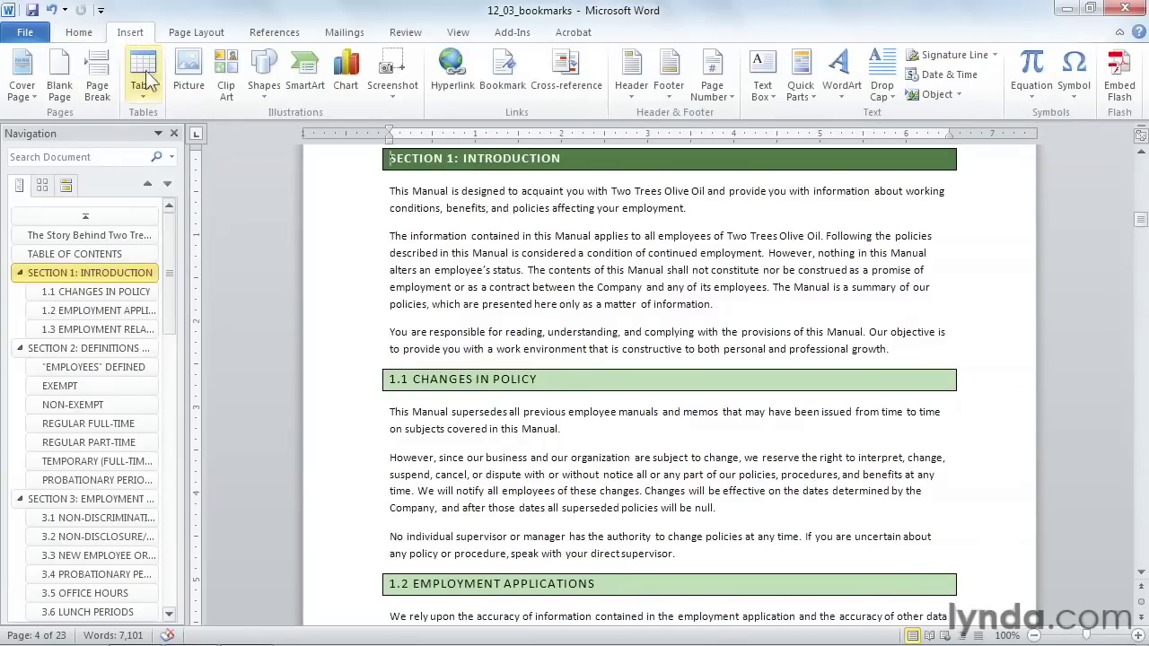
click(511, 84)
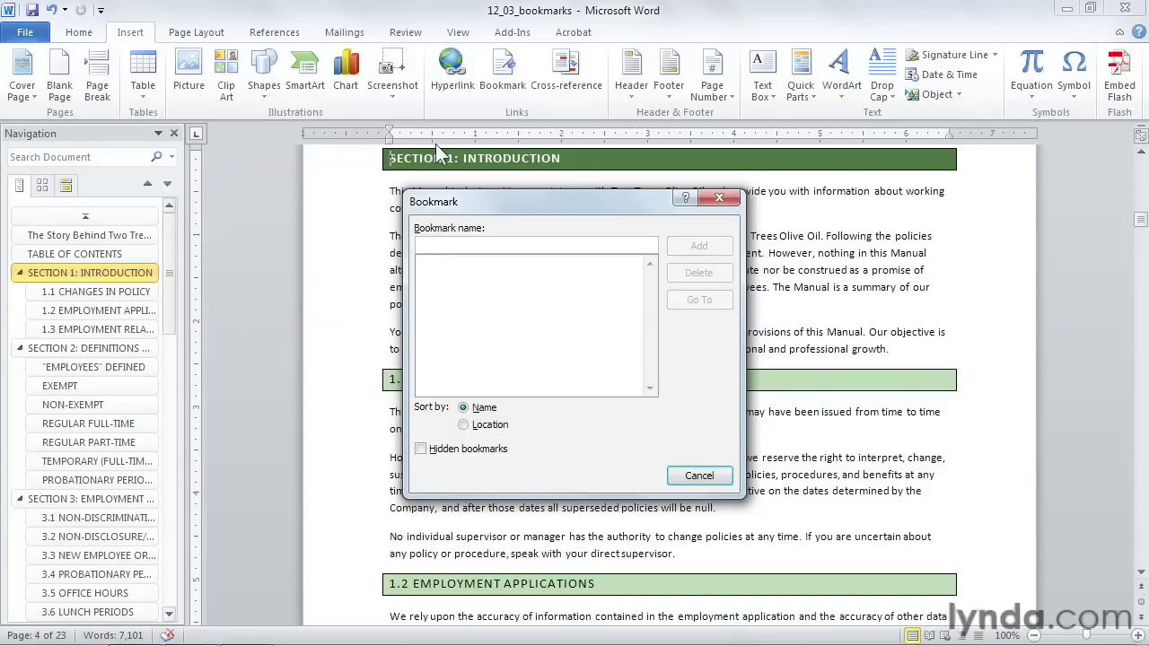
text(Introduction)
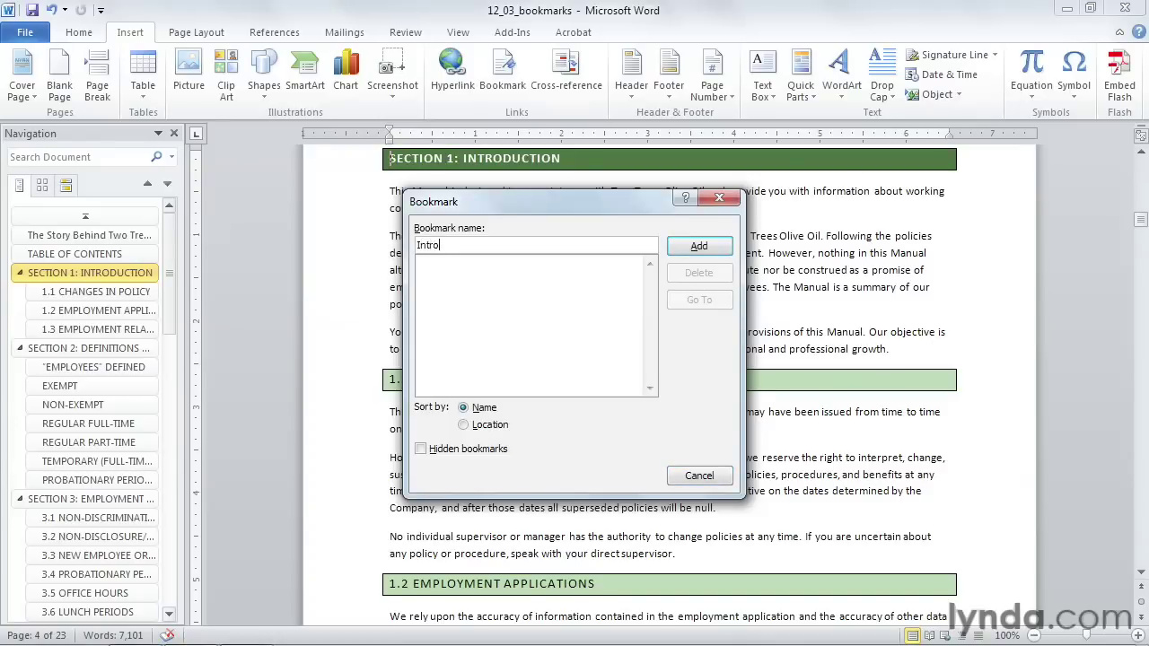
click(698, 246)
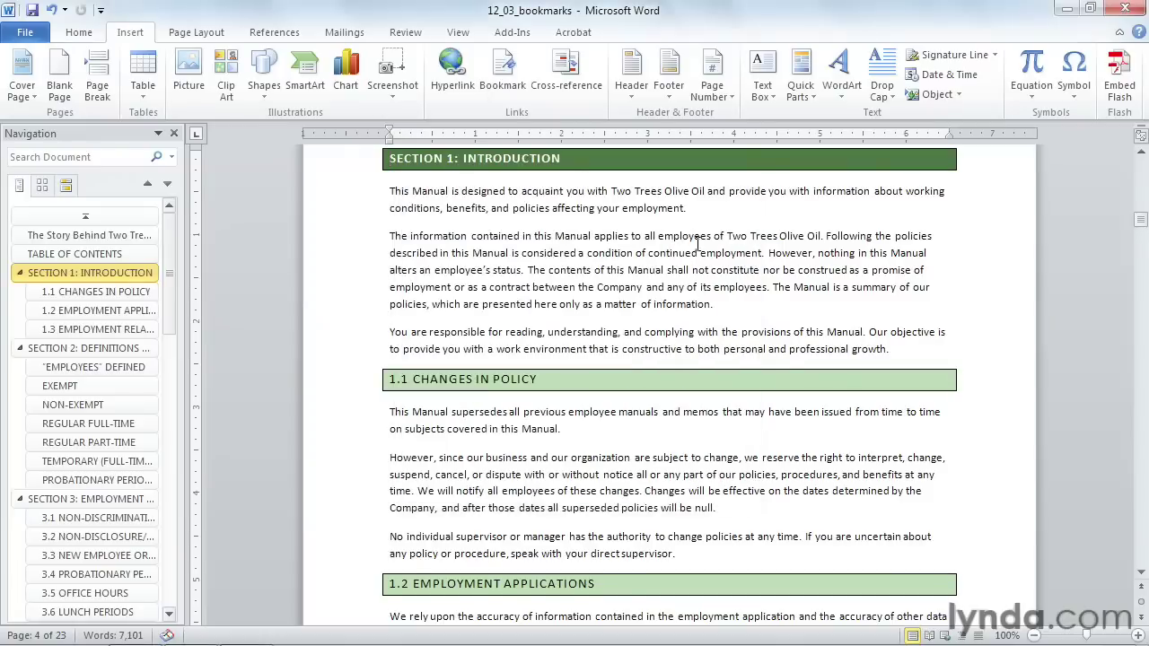
Step: Add a bookmark named EmployeeStatus at the Section 2: Definitions of Employee Status heading
click(52, 350)
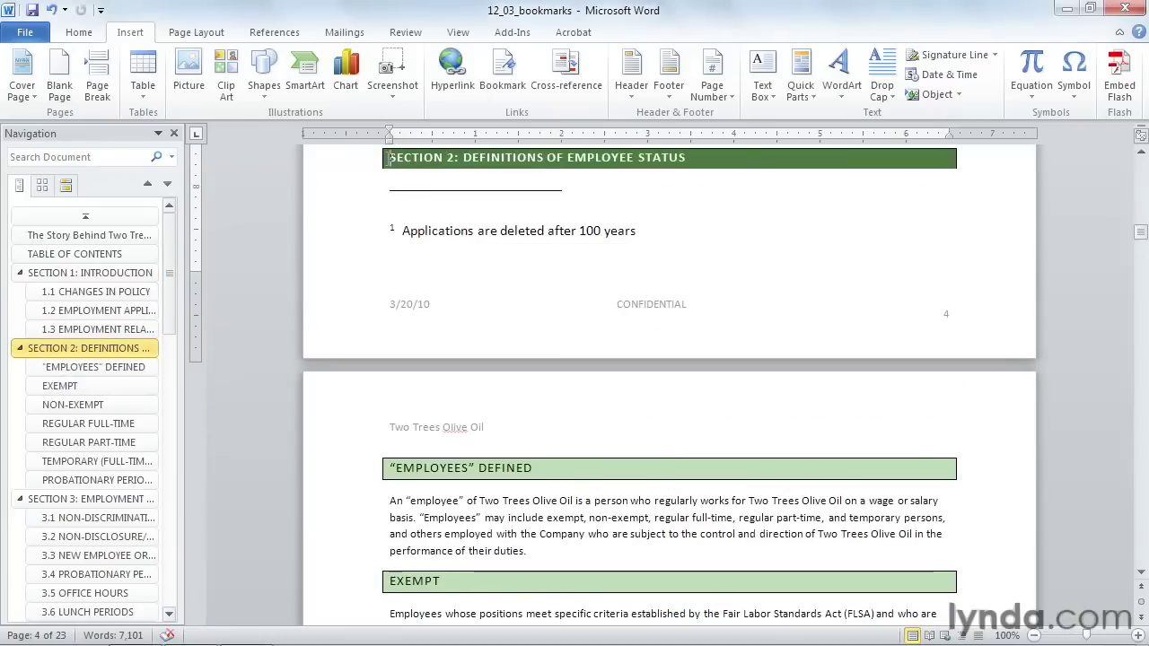
click(505, 72)
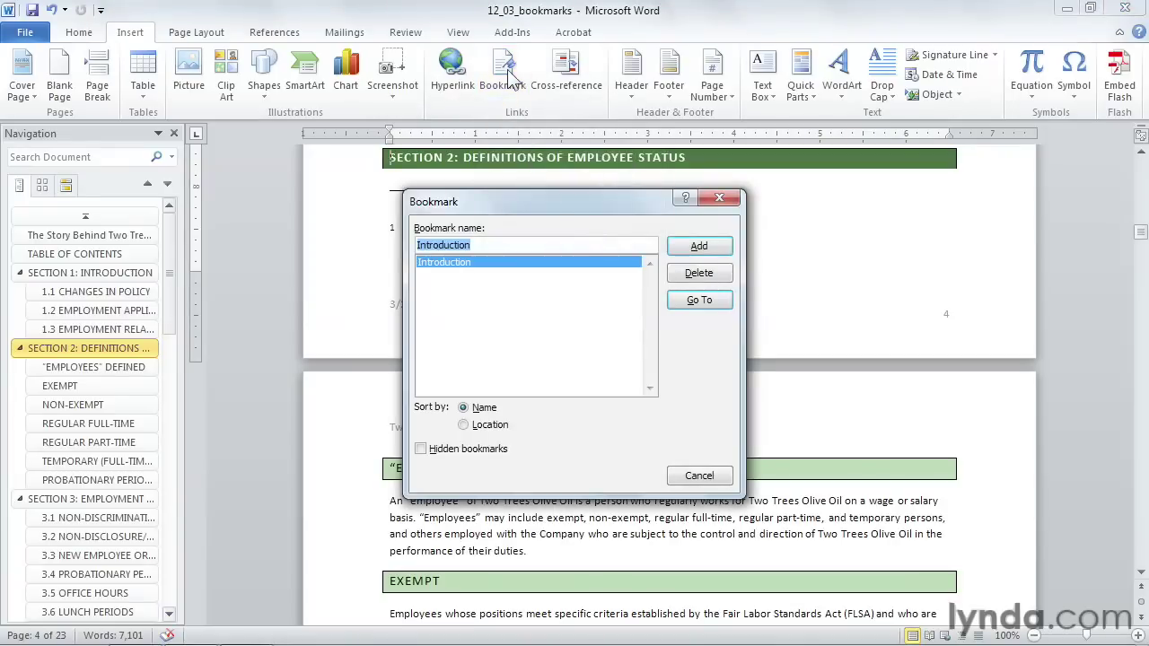
text(Em)
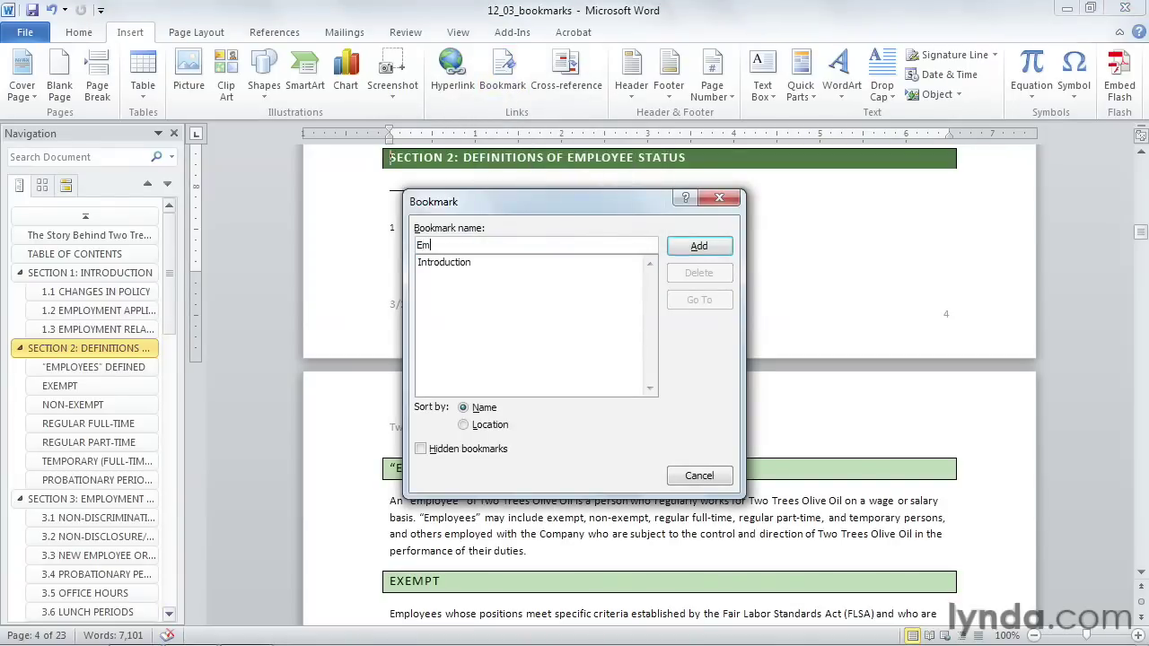
text(ployeeStatus)
click(699, 248)
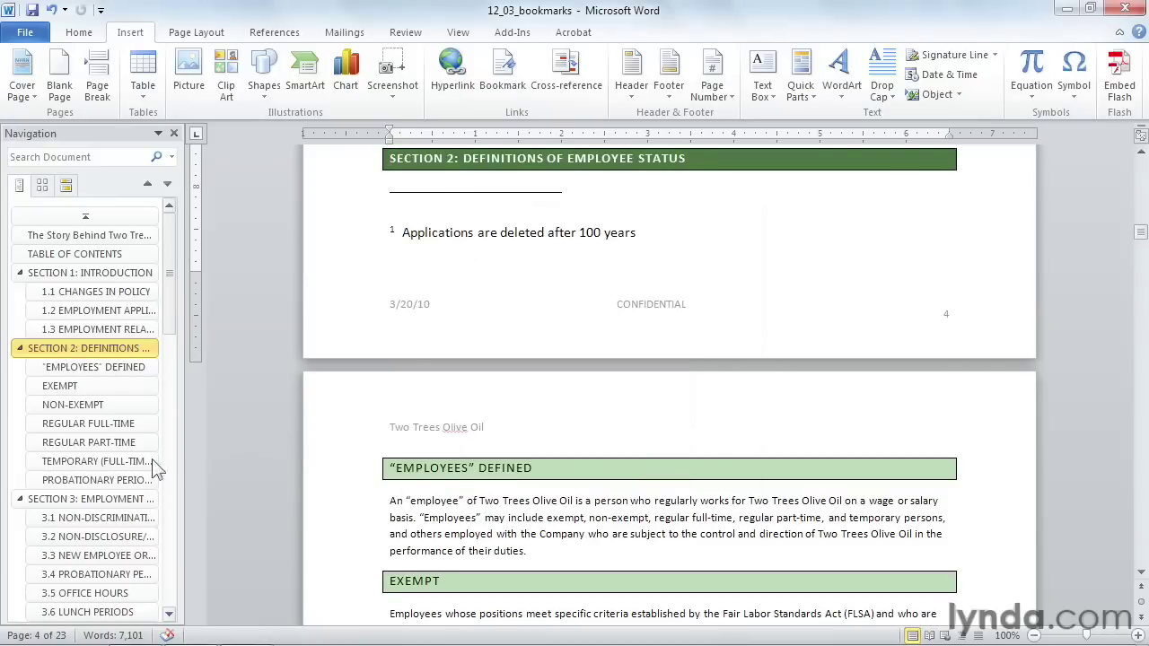
Step: Add a bookmark named EmploymentPolicies at the Section 3: Employment Policies heading, with the bookmark list sorted by location
click(61, 503)
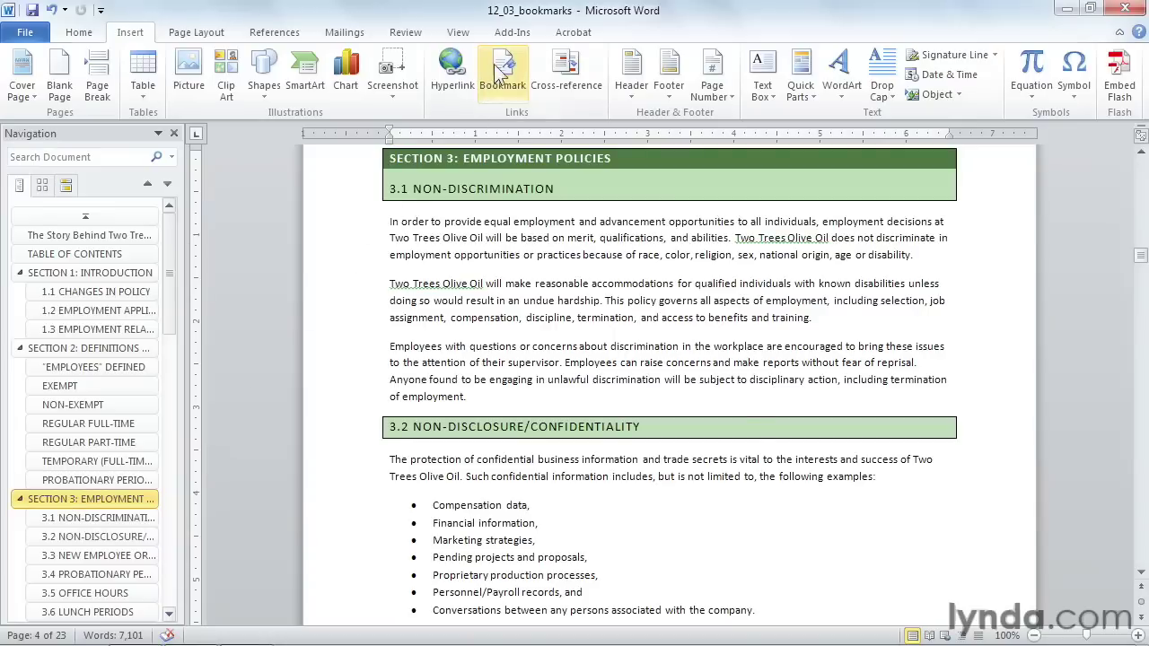
click(499, 77)
text(Emp)
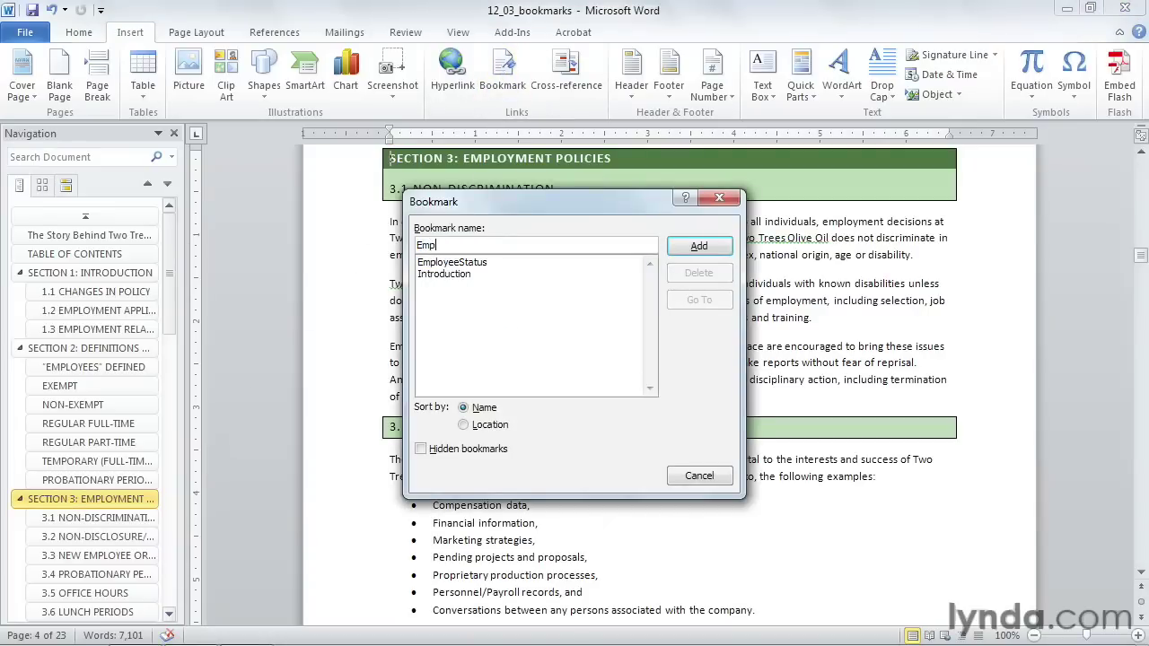
text(loymentPolicies)
click(465, 428)
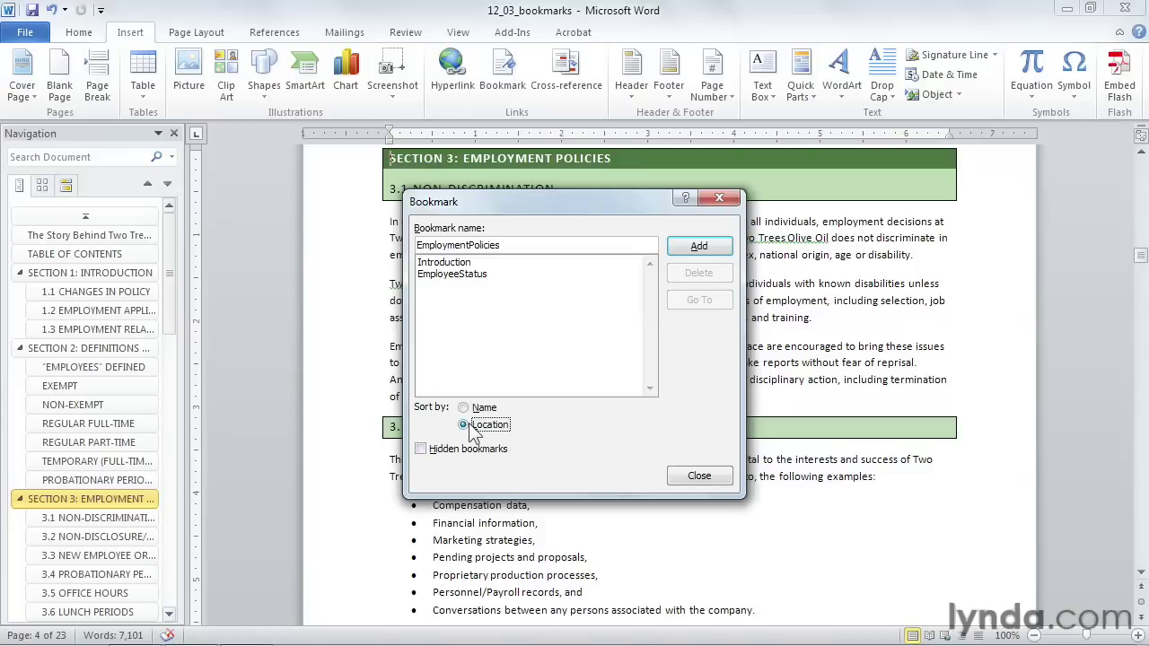
click(699, 246)
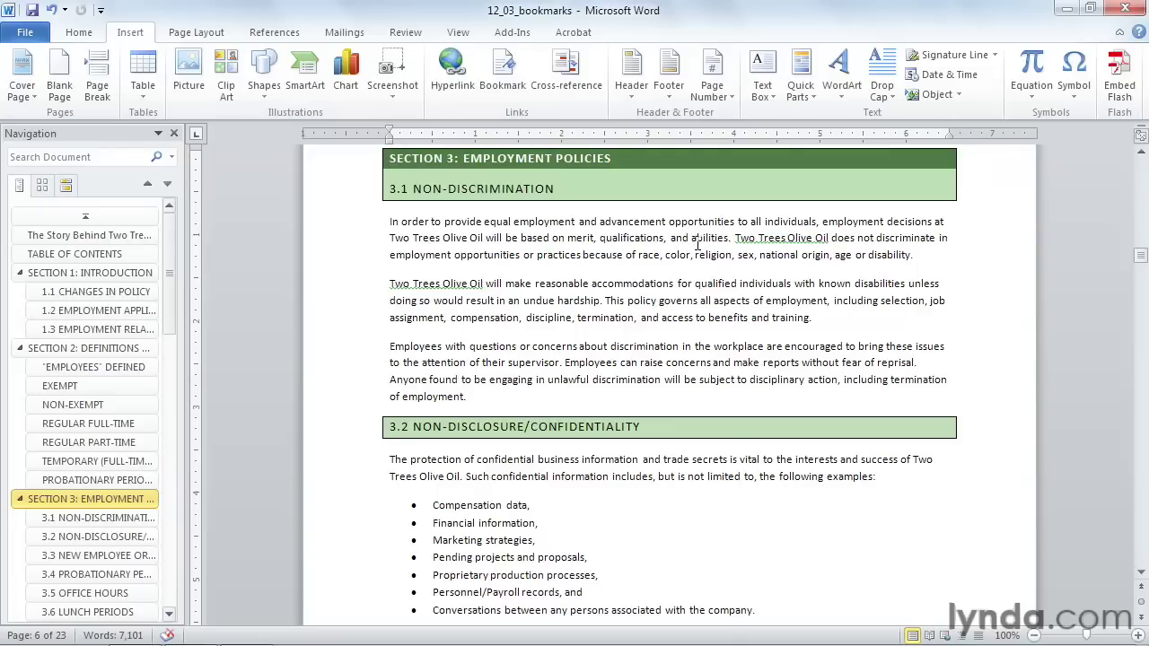
Step: Hyperlink the "Section 1: Introduction" entry in the table of contents to the Introduction bookmark in this document
click(65, 257)
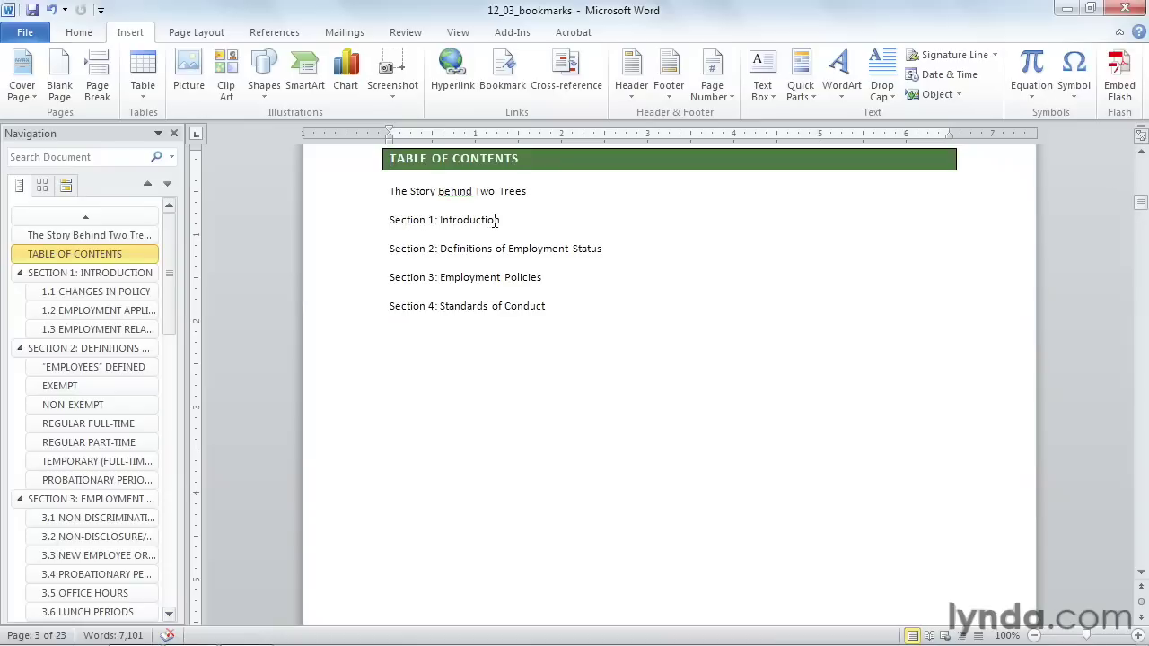
drag(499, 220, 414, 230)
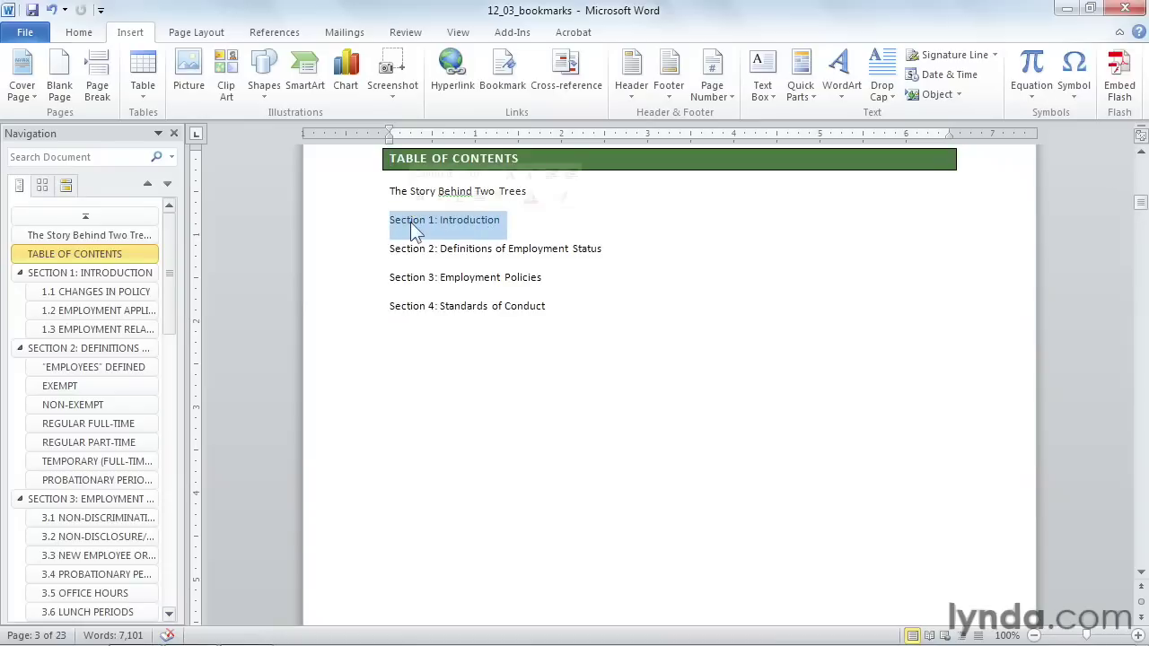
click(451, 76)
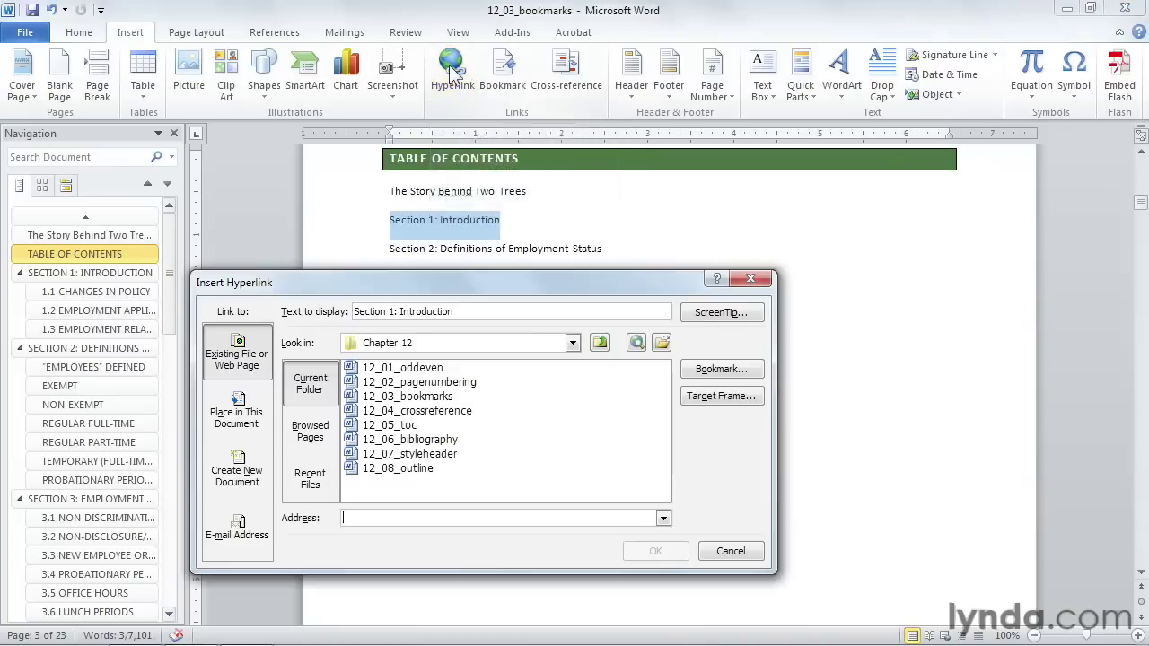
click(237, 414)
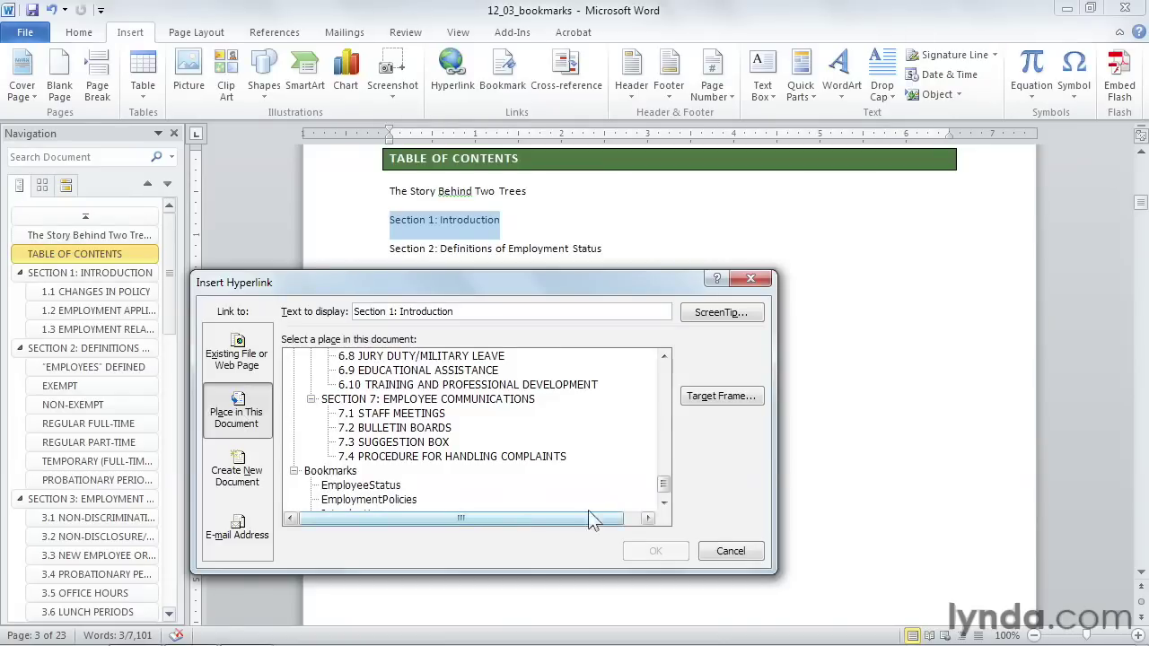
click(664, 502)
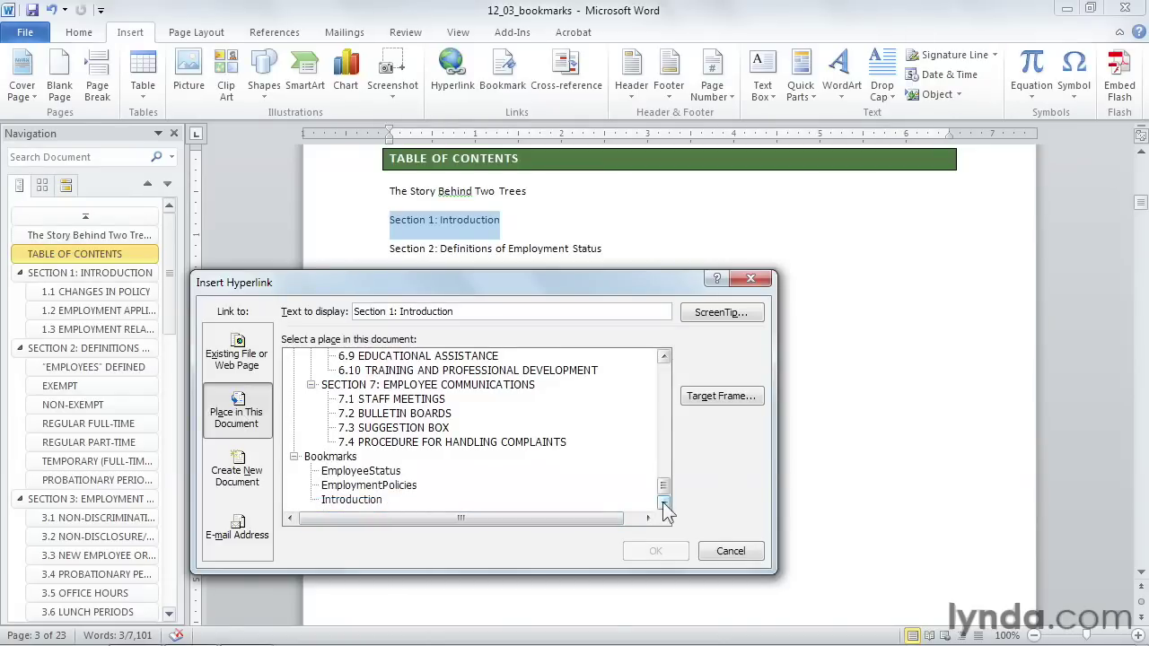
click(352, 500)
click(654, 550)
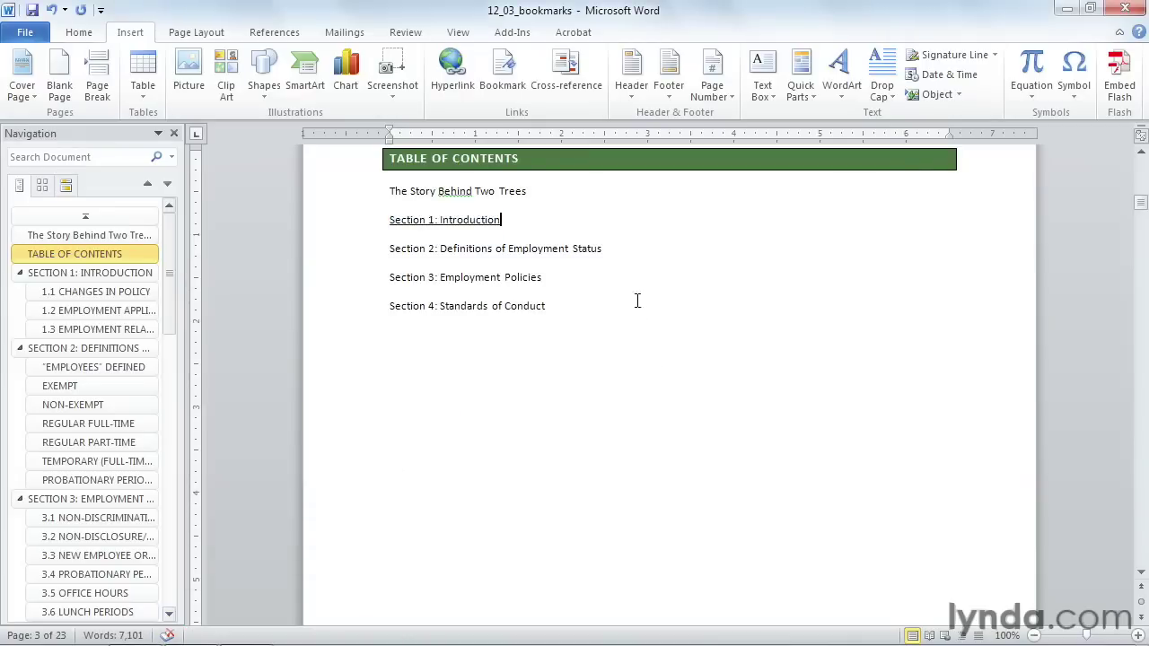
Step: Hyperlink the "Section 2: Definitions of Employment Status" entry in the table of contents to the EmployeeStatus bookmark
drag(608, 248, 419, 249)
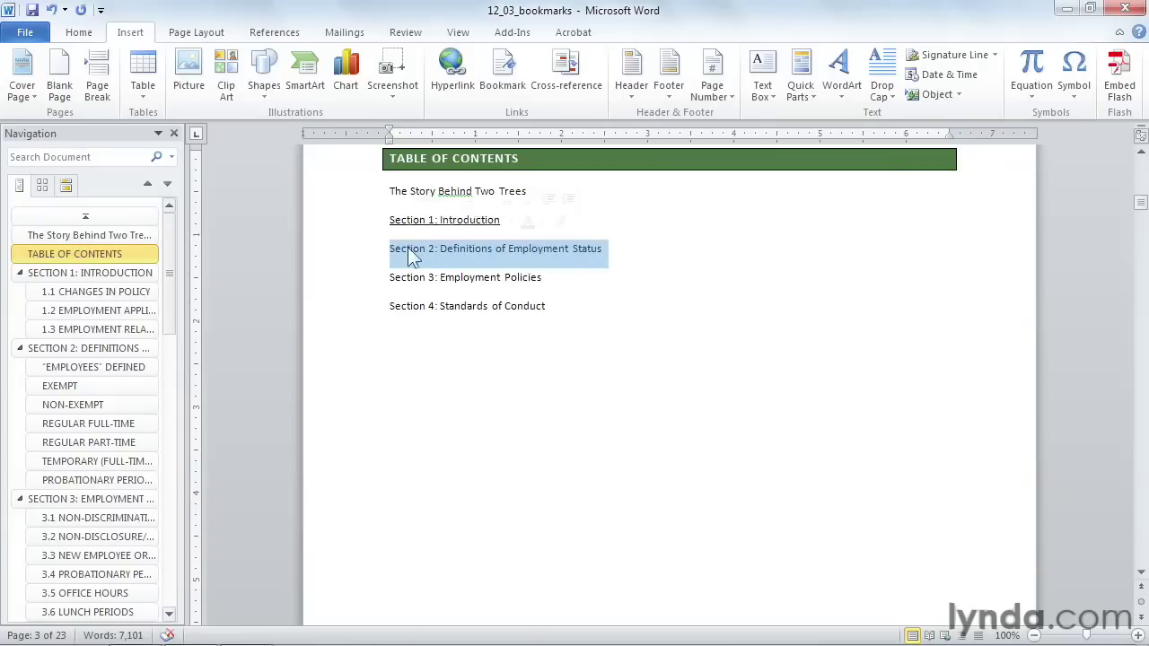
click(451, 71)
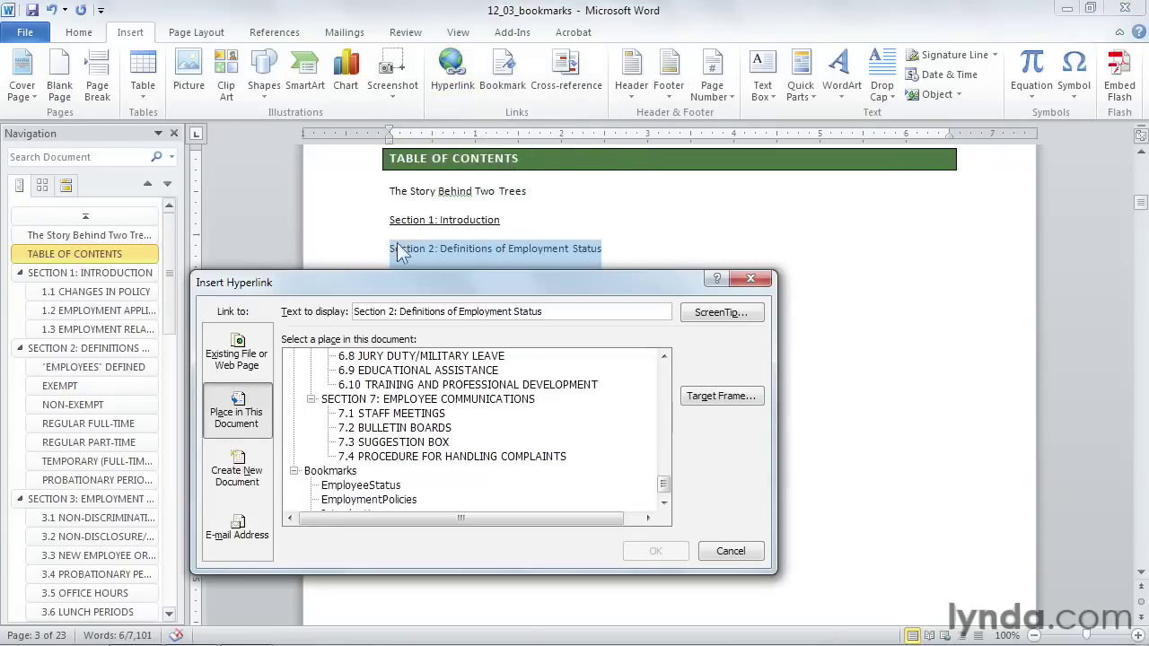
click(352, 485)
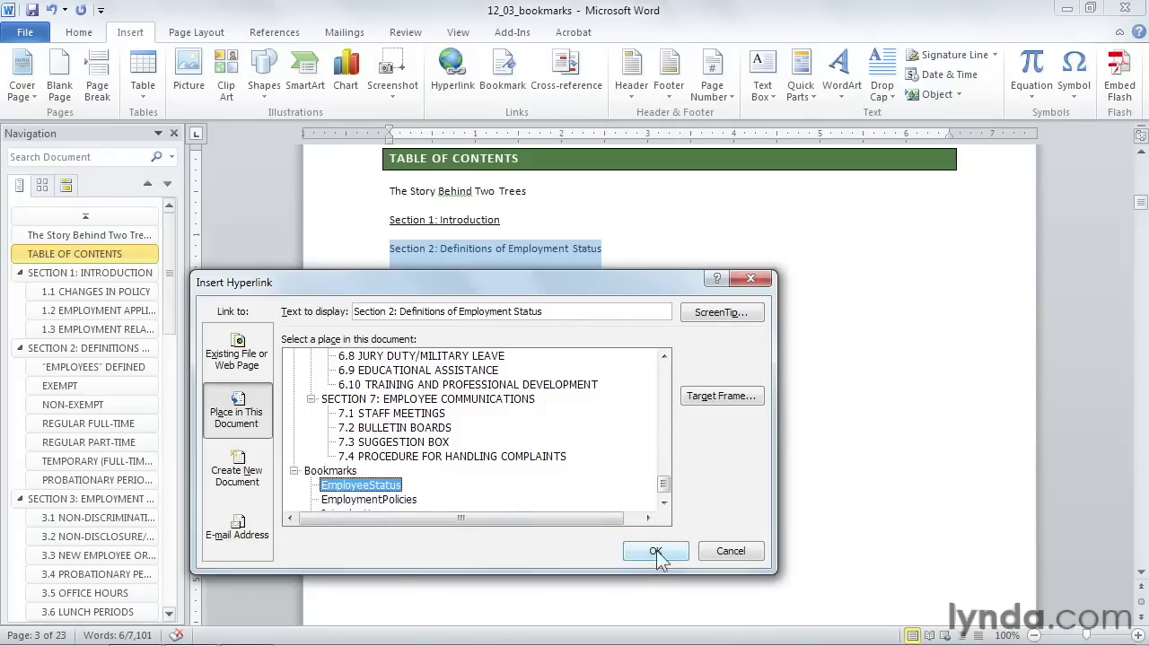
click(657, 553)
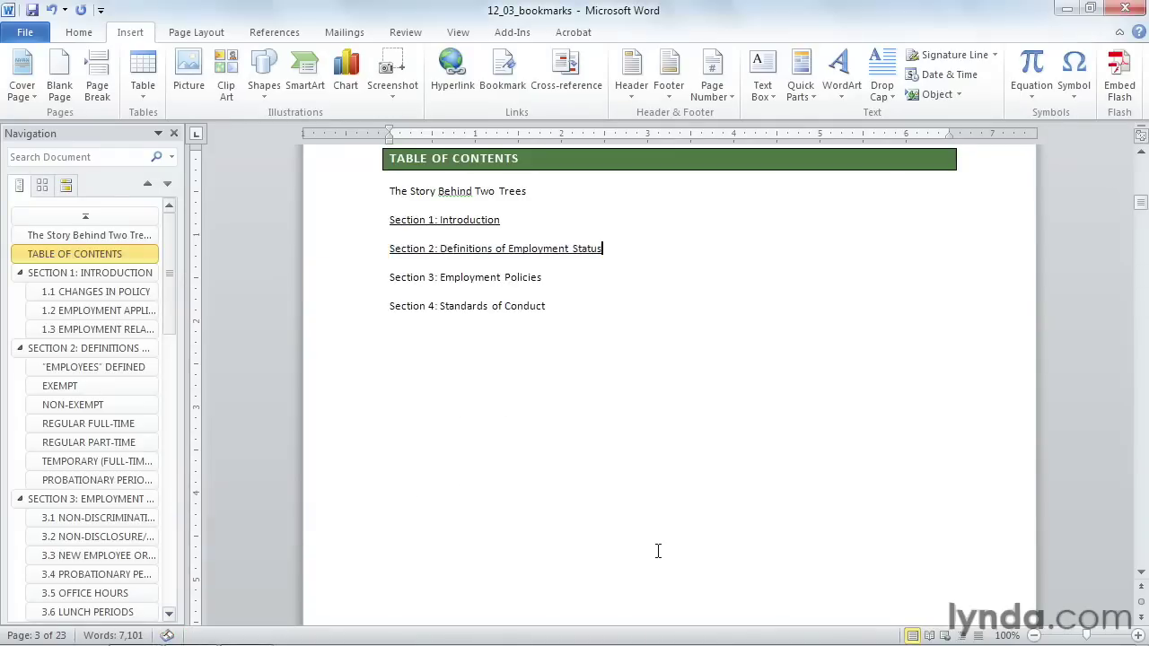
Step: Follow the Section 1 link in the table of contents and use Go To to jump to the EmploymentPolicies bookmark
ctrl+click(456, 230)
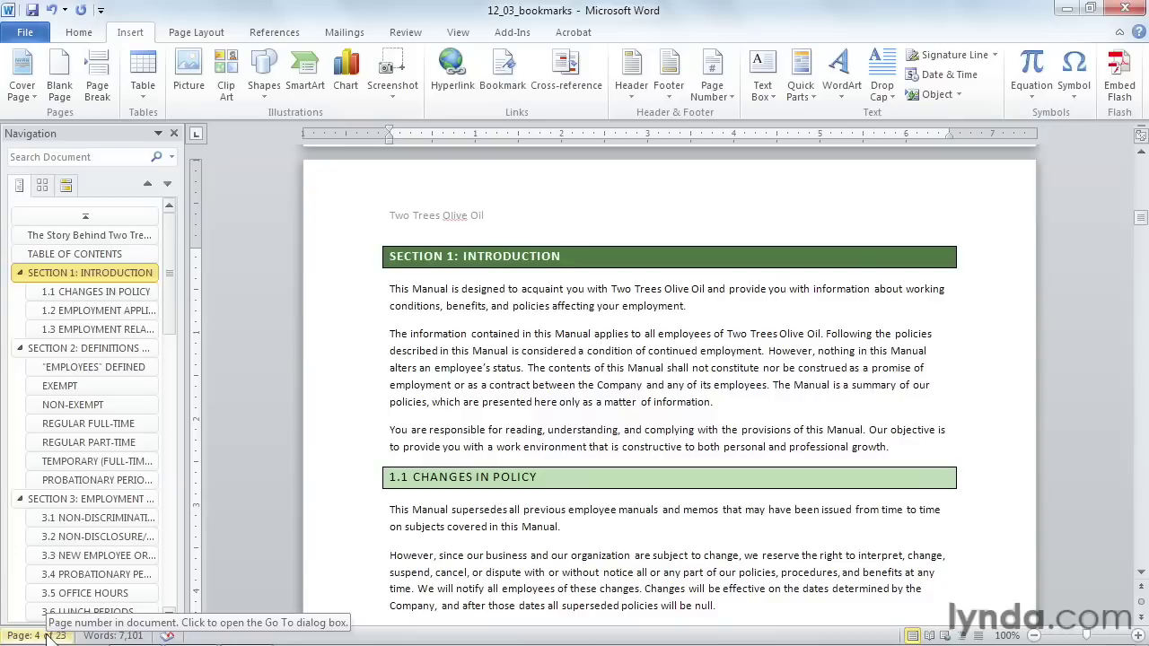
click(49, 635)
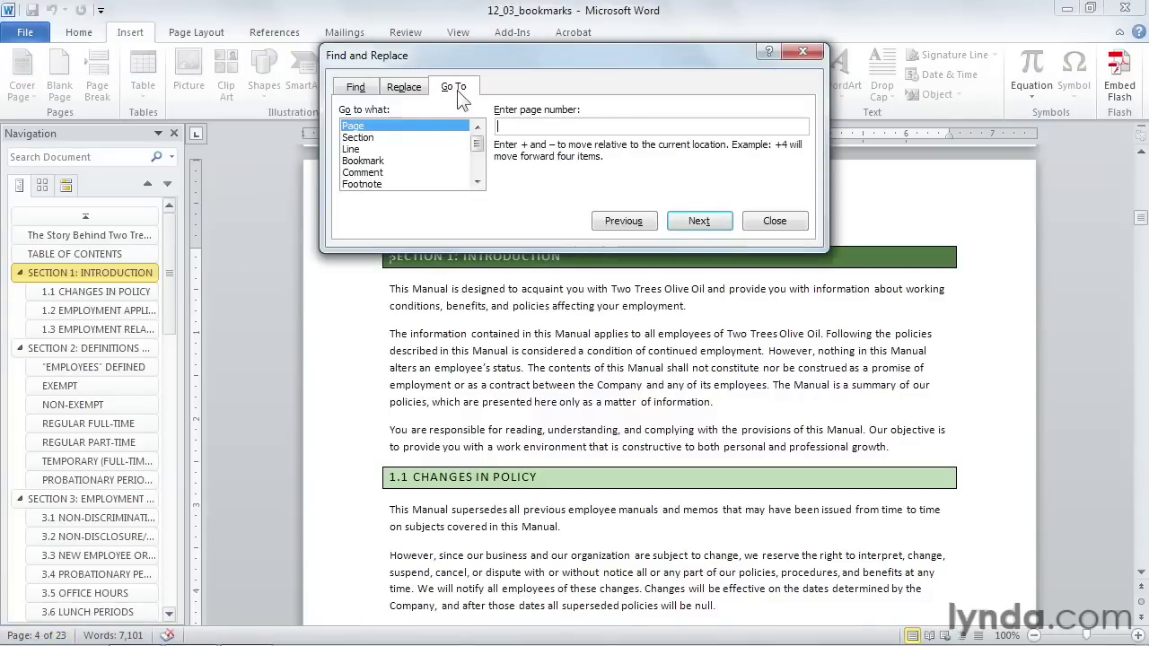
click(366, 161)
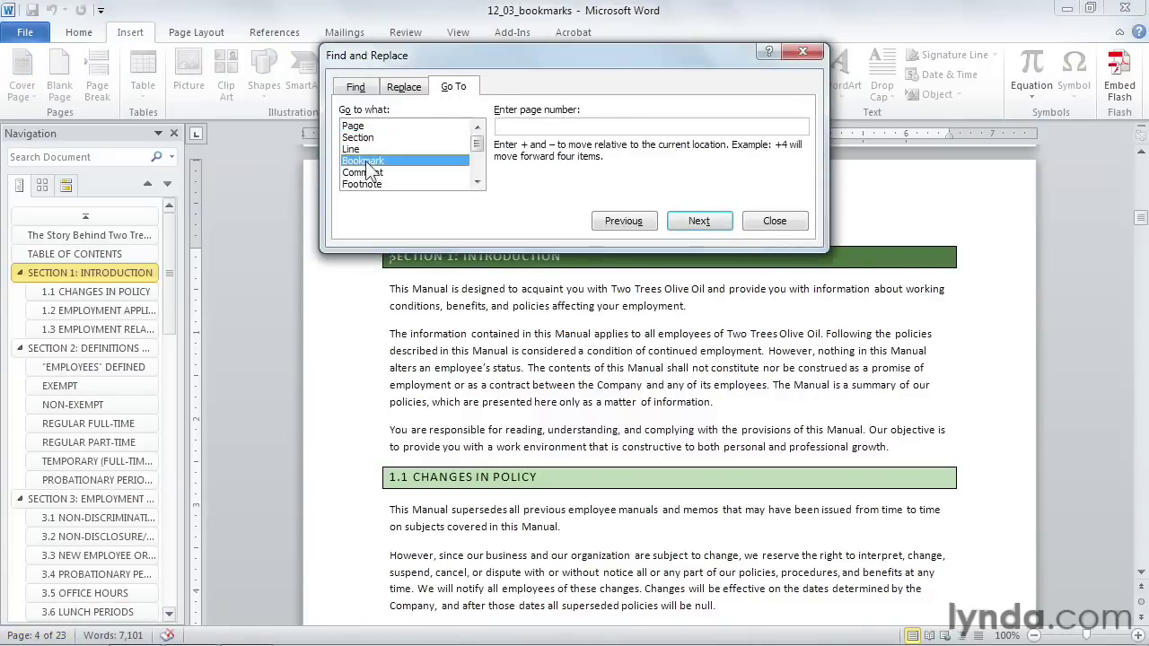
click(799, 127)
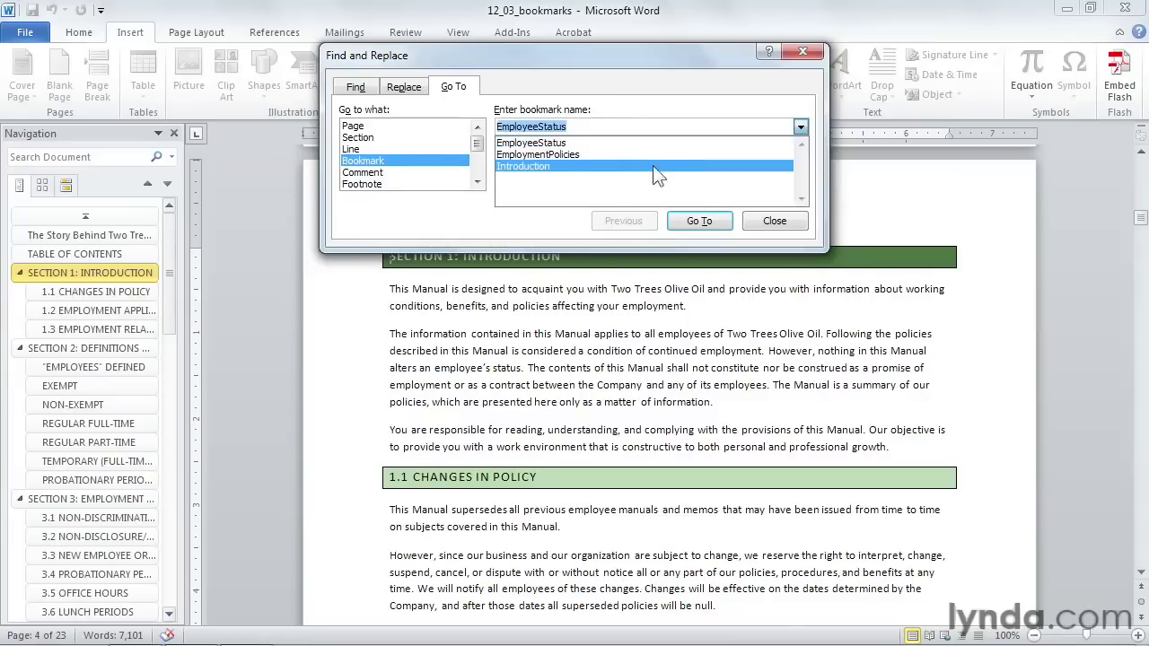
click(564, 156)
click(696, 223)
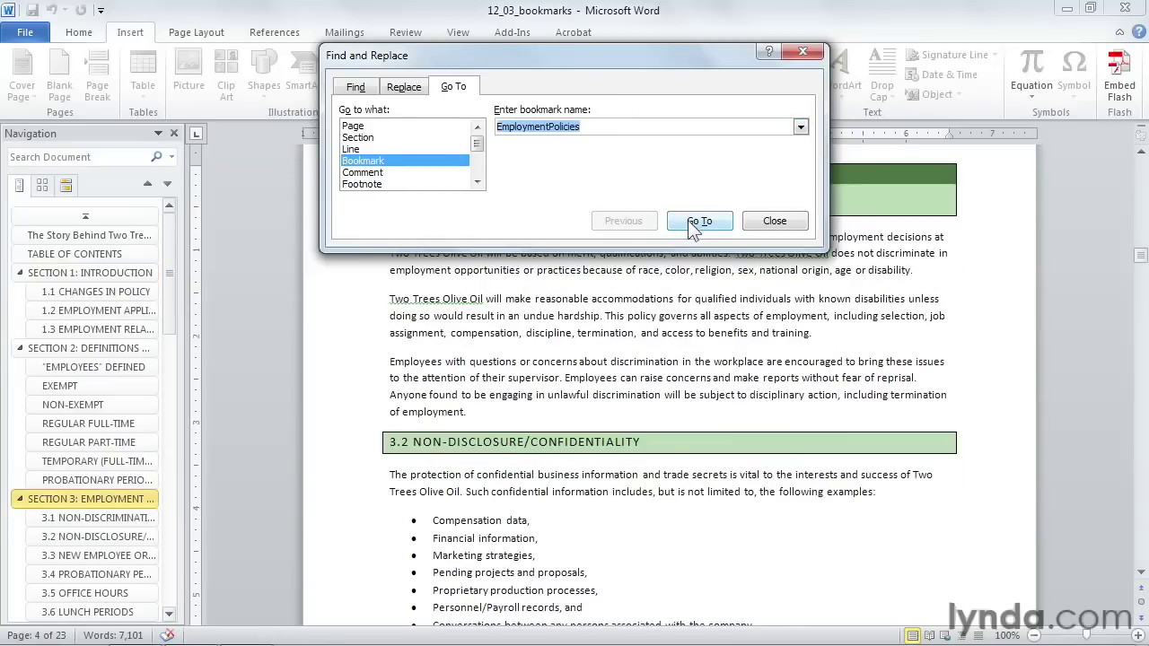
click(790, 222)
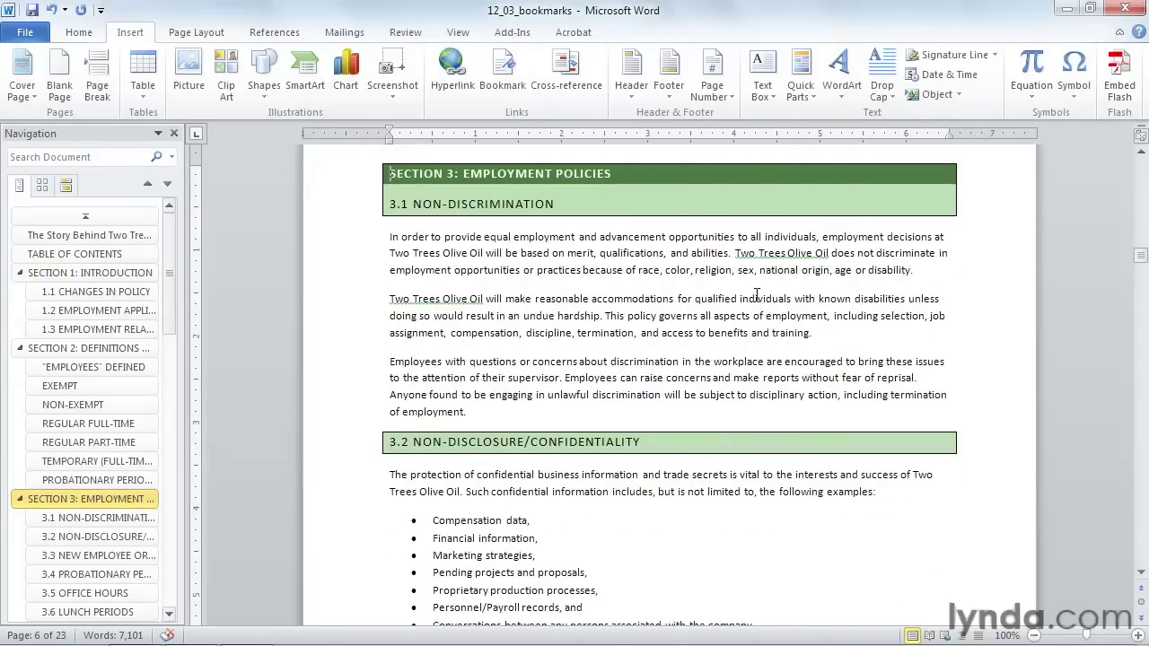